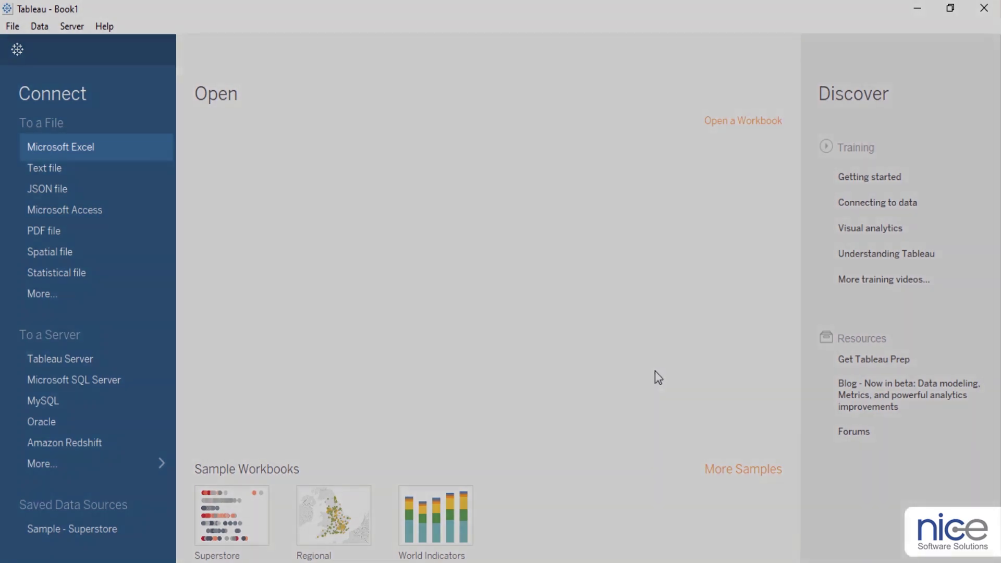
Step: Connect to the Sample - EU Superstore Excel workbook and add the Orders sheet to the canvas
left_click(68, 149)
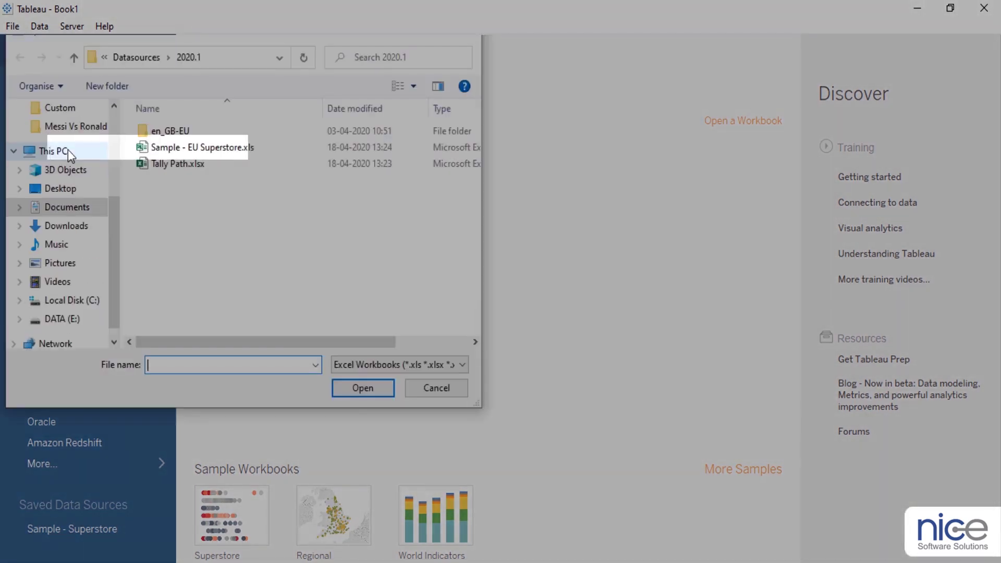
double_click(236, 148)
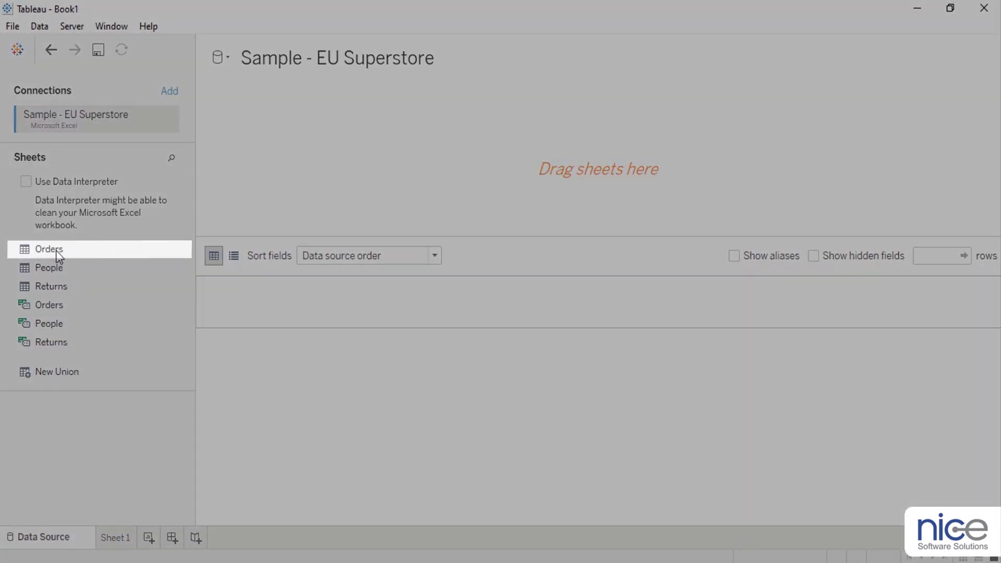
left_click_drag(59, 250, 225, 162)
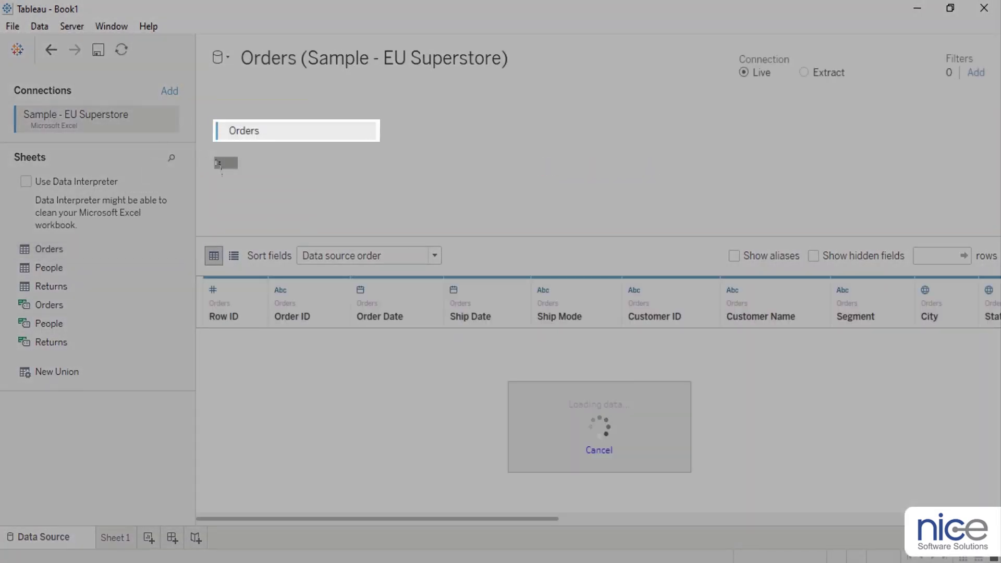
Step: Add Tally Path.xlsx as a second Excel connection
left_click(169, 91)
left_click(255, 139)
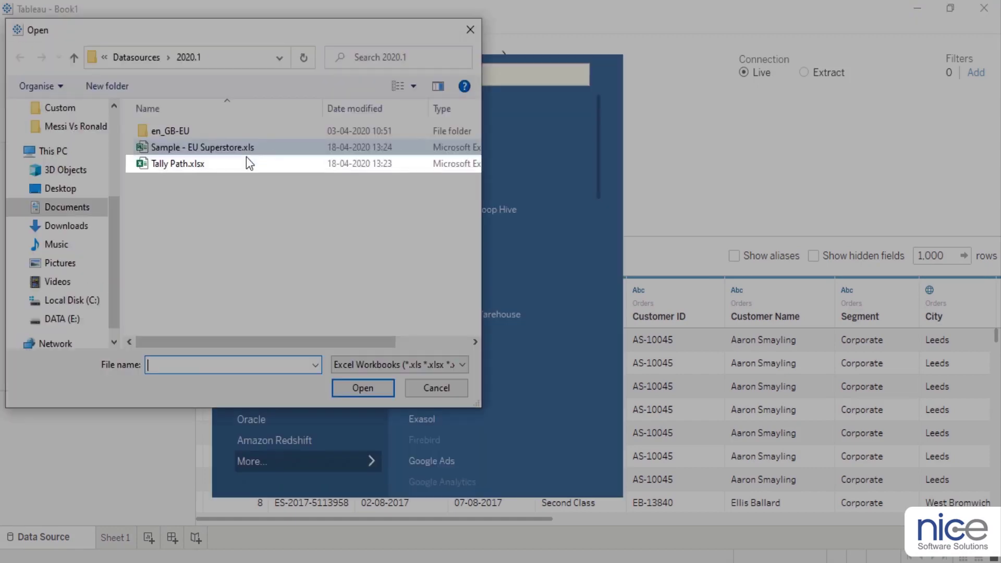
left_click(179, 164)
left_click(359, 390)
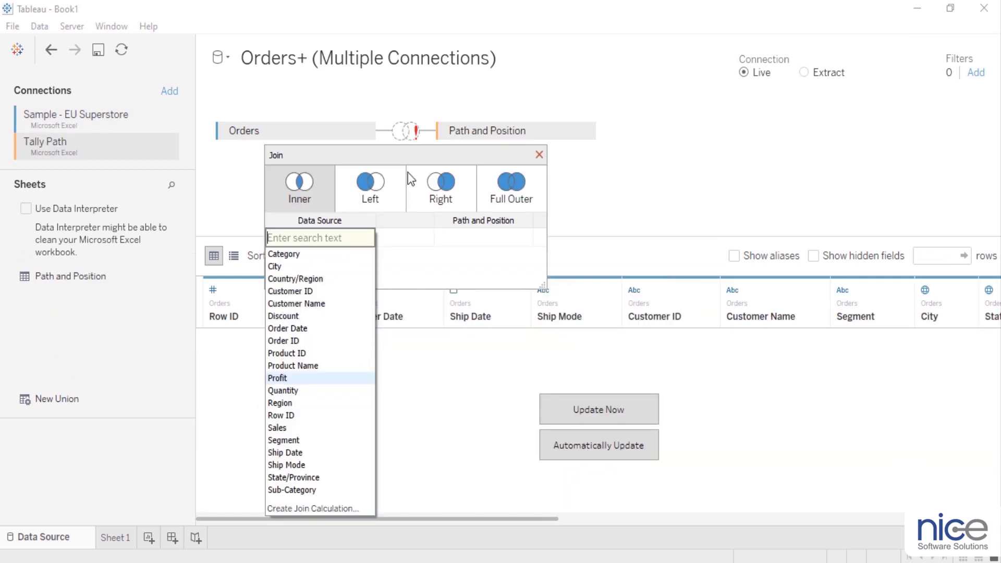
Step: Replace the Orders–Path and Position join clause with join calculations of 1 on both sides
left_click(409, 136)
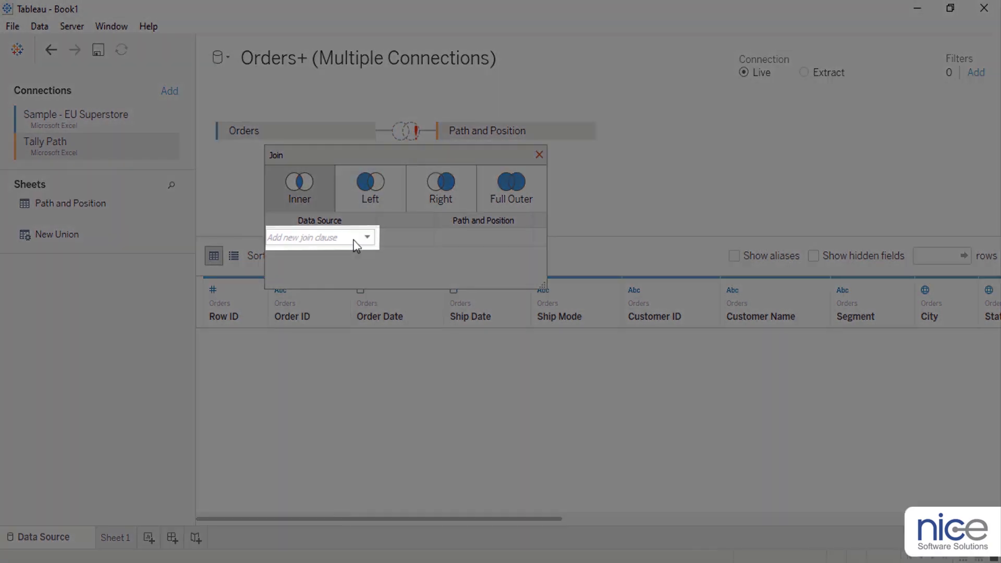
left_click(356, 246)
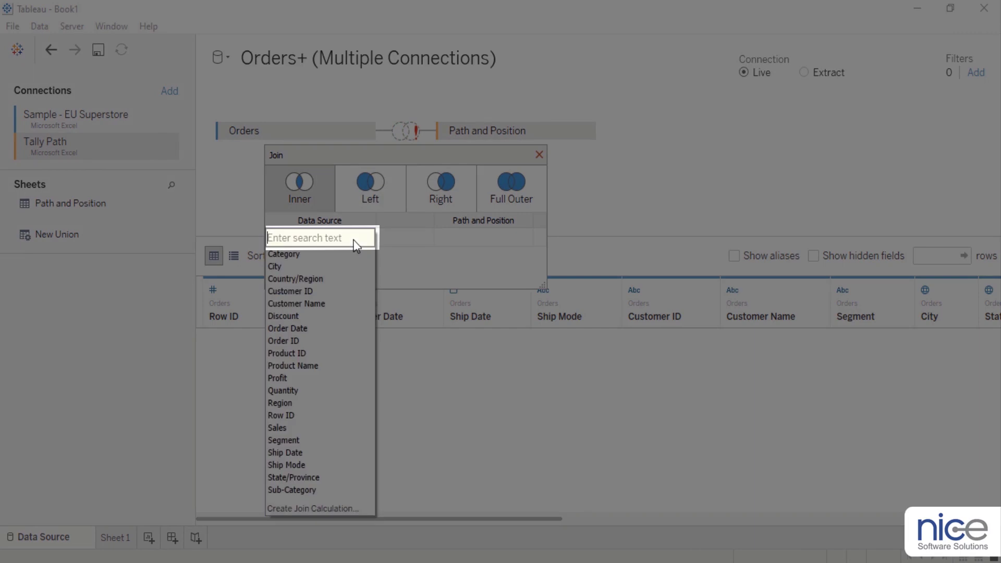
left_click(343, 509)
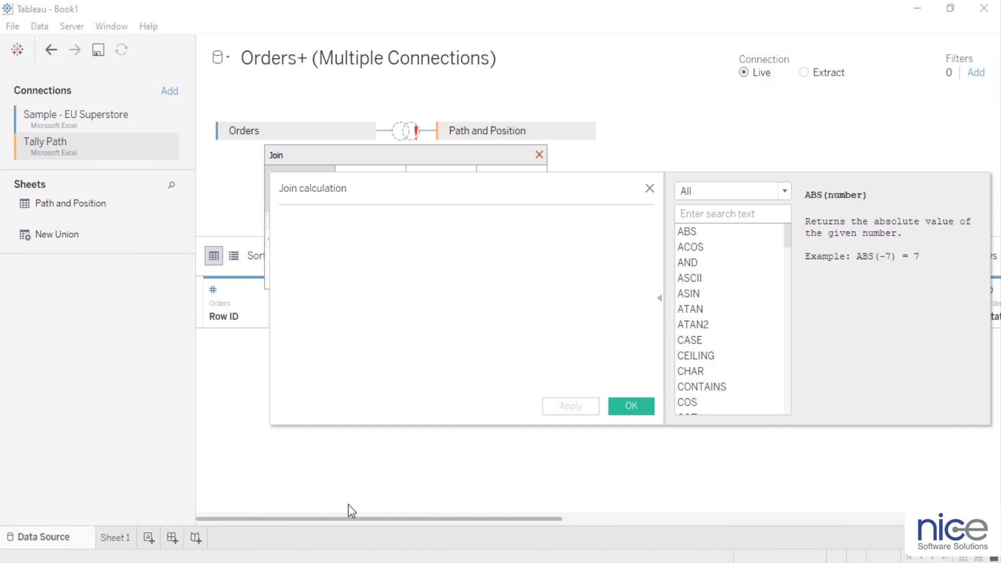
type("1")
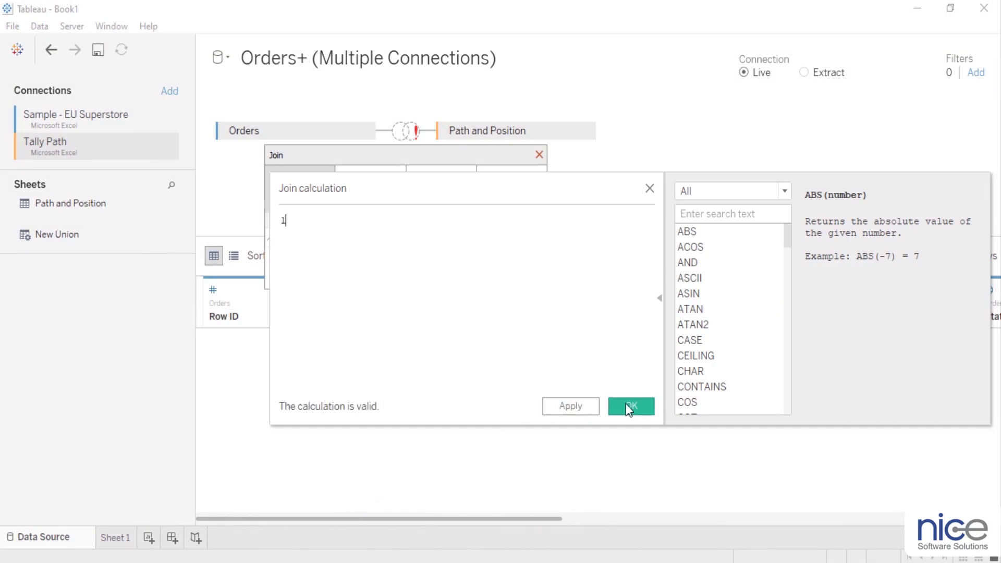
left_click(627, 407)
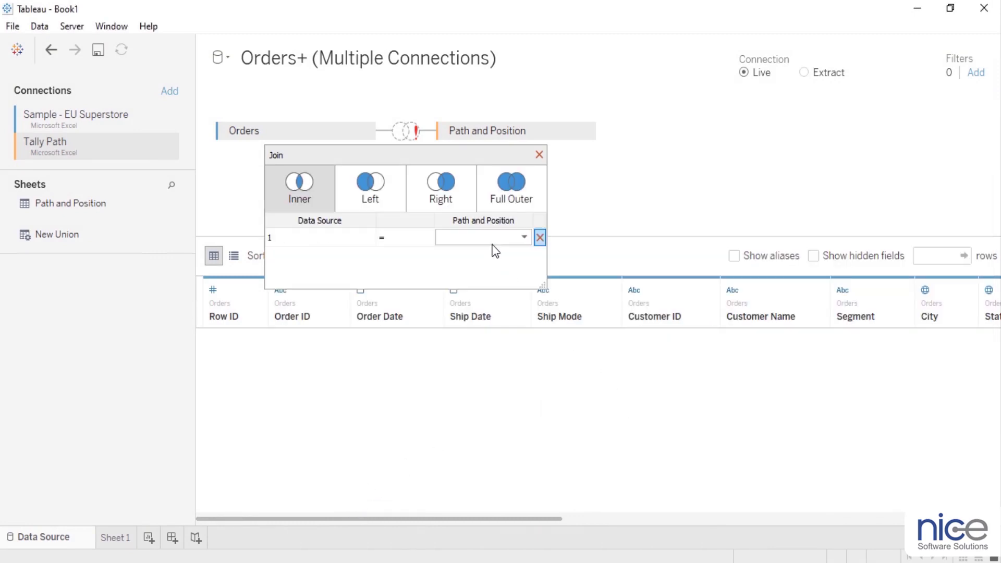
left_click(493, 238)
left_click(466, 287)
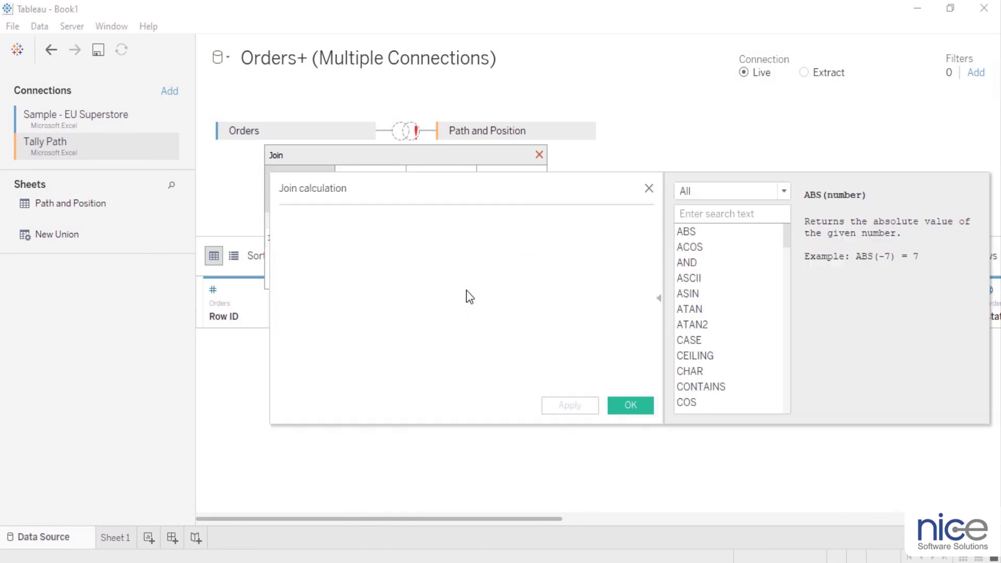
type("1")
left_click(631, 408)
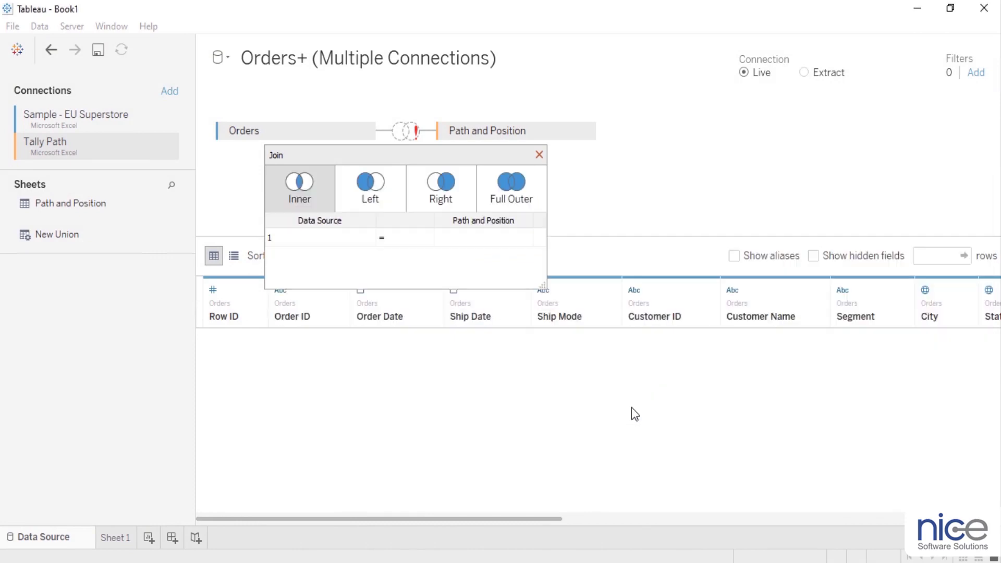
left_click(560, 246)
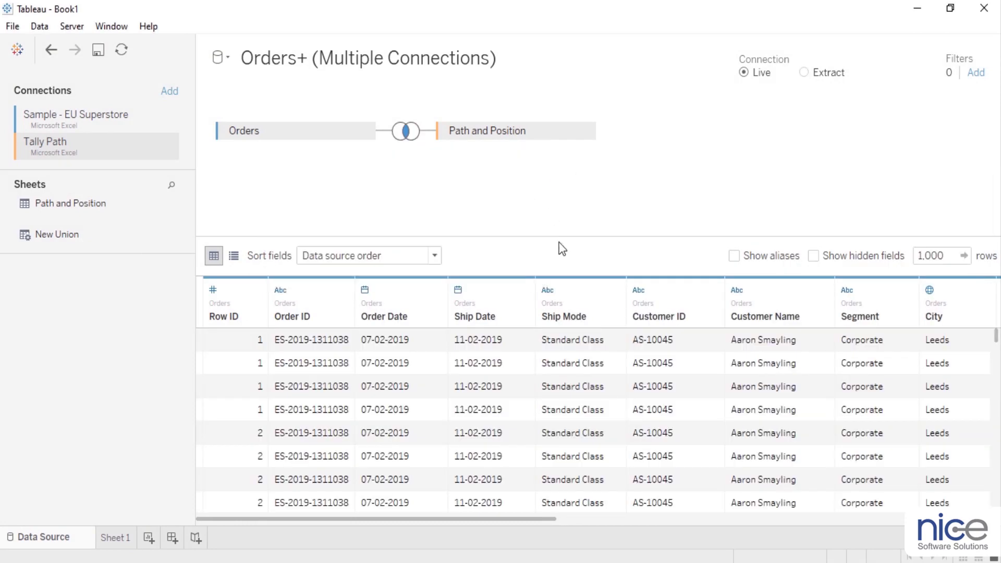
left_click_drag(542, 519, 999, 516)
scroll(921, 362, "down", 5)
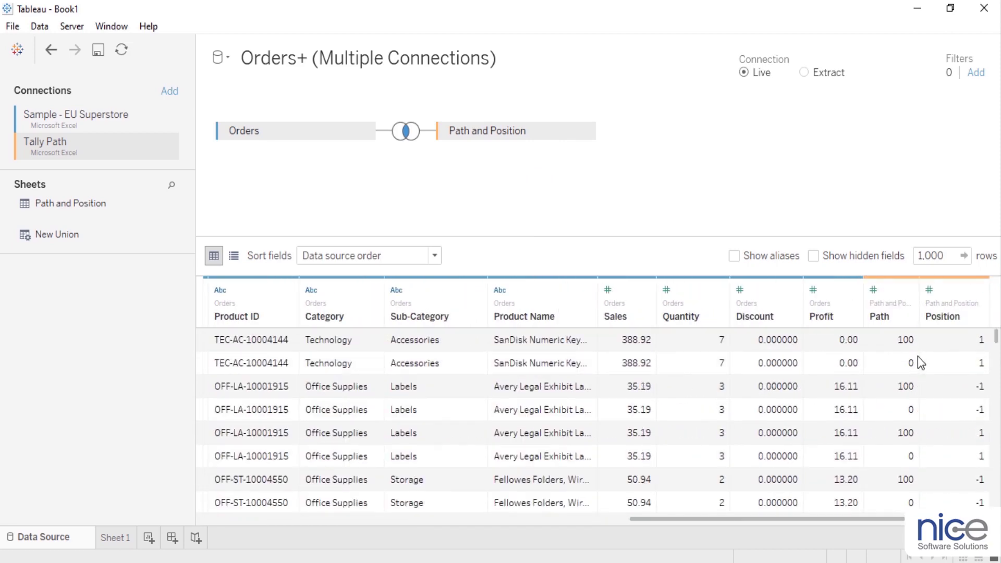
Step: On Sheet 1, put Product Name on Rows and filter Order Date years to the latest value, 2019
left_click(108, 537)
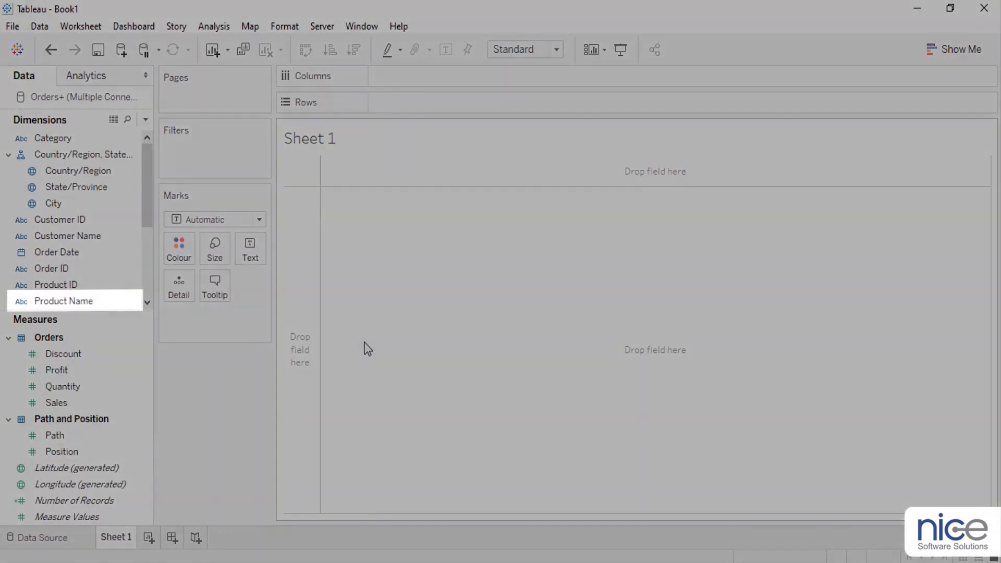
left_click_drag(76, 302, 428, 109)
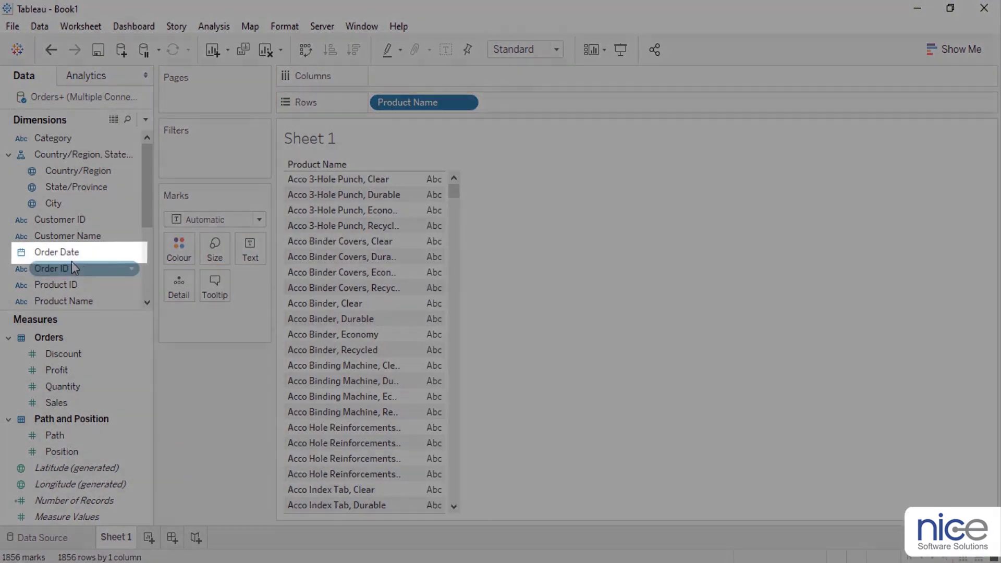
left_click_drag(68, 255, 201, 163)
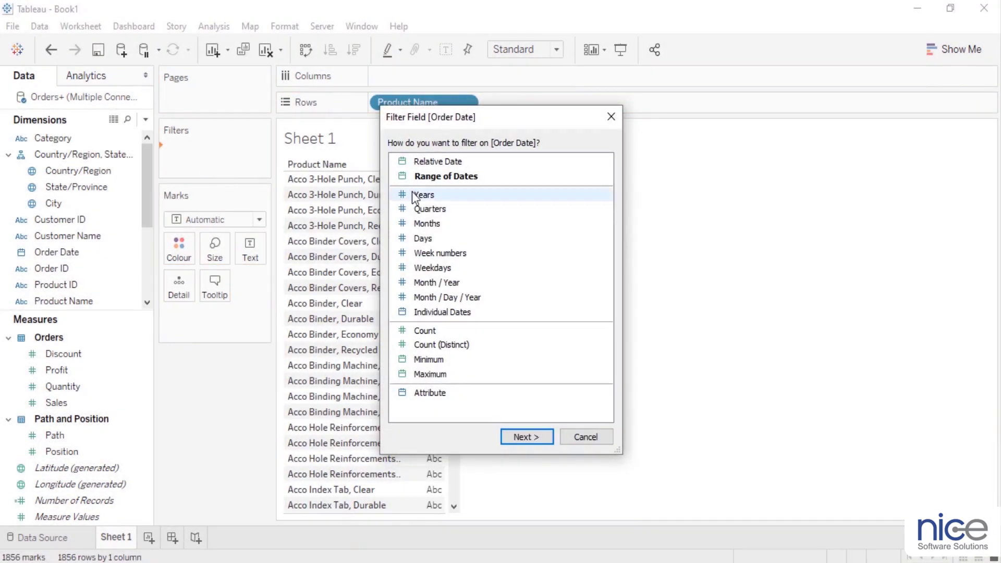
left_click(418, 194)
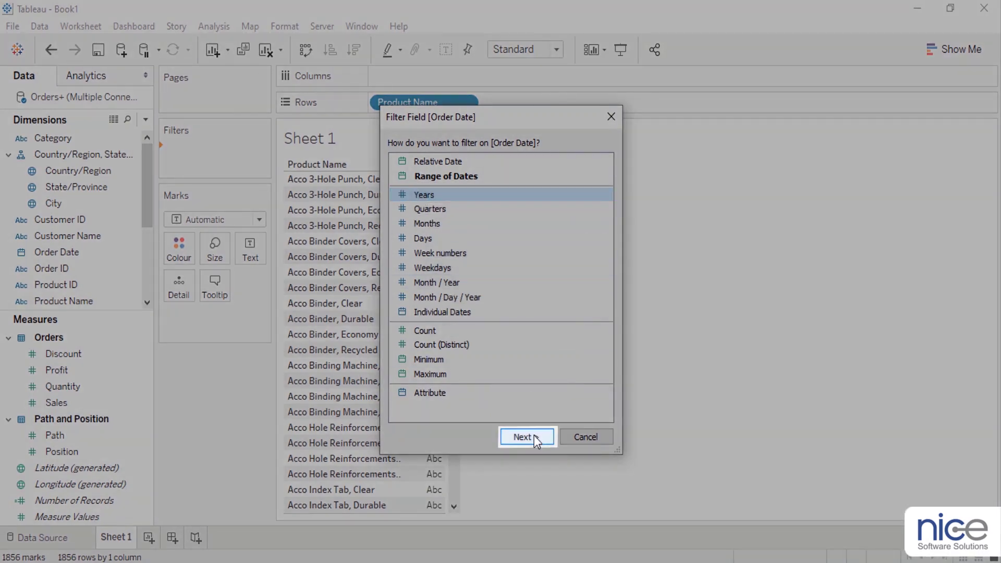
left_click(533, 435)
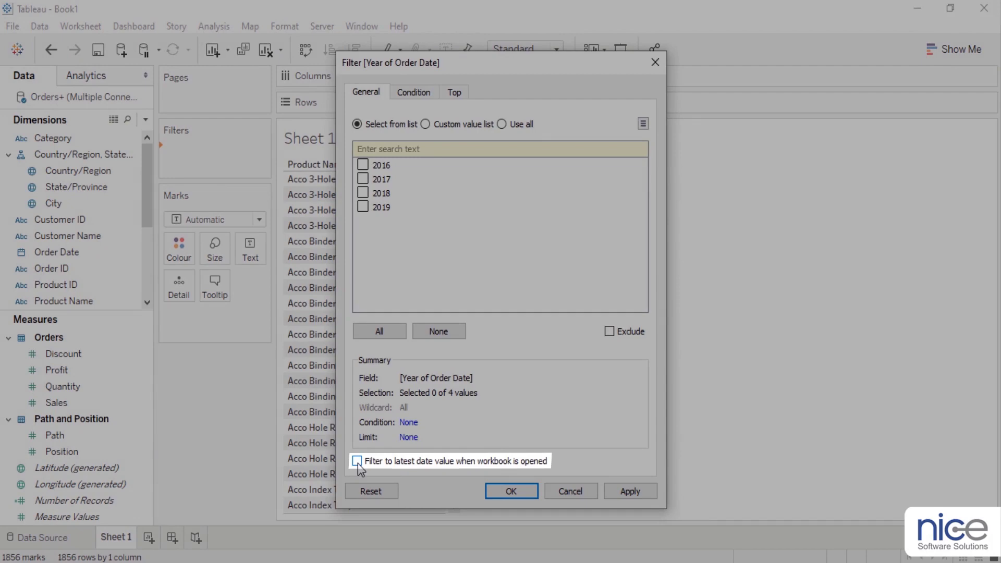
left_click(357, 462)
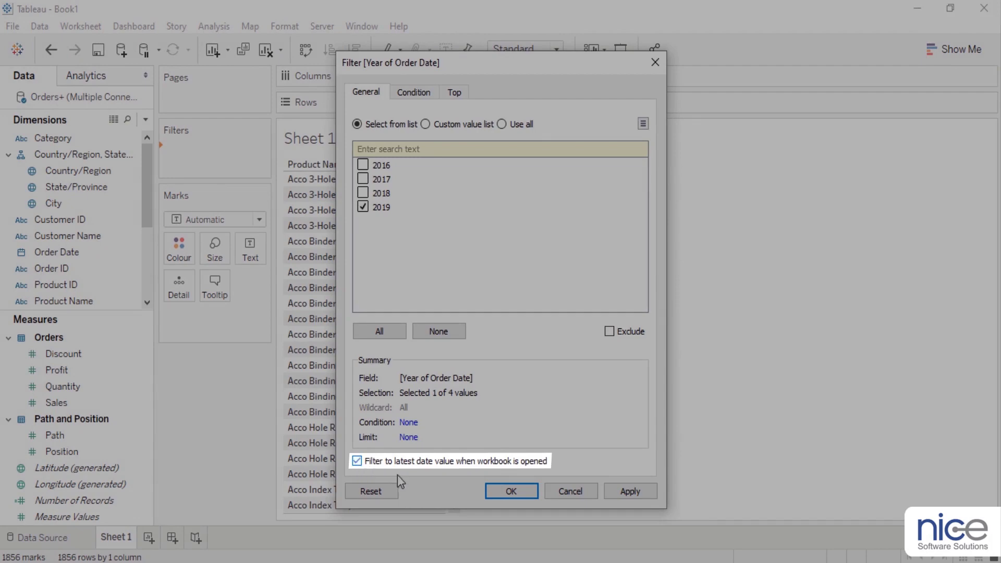
left_click(511, 491)
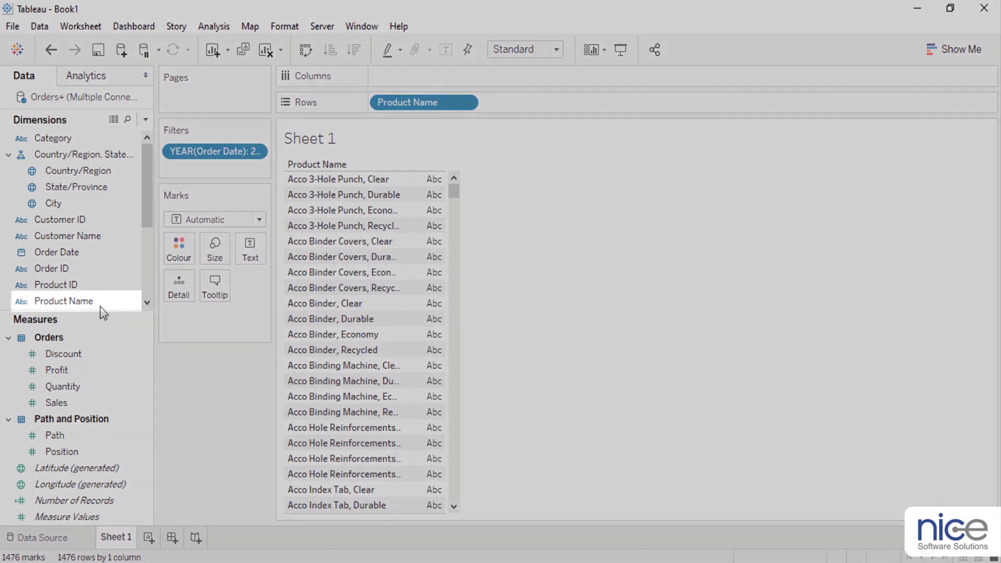
Step: Add a Product Name filter keeping the Top 10 by Sum of Quantity
left_click_drag(99, 303, 233, 168)
left_click(502, 103)
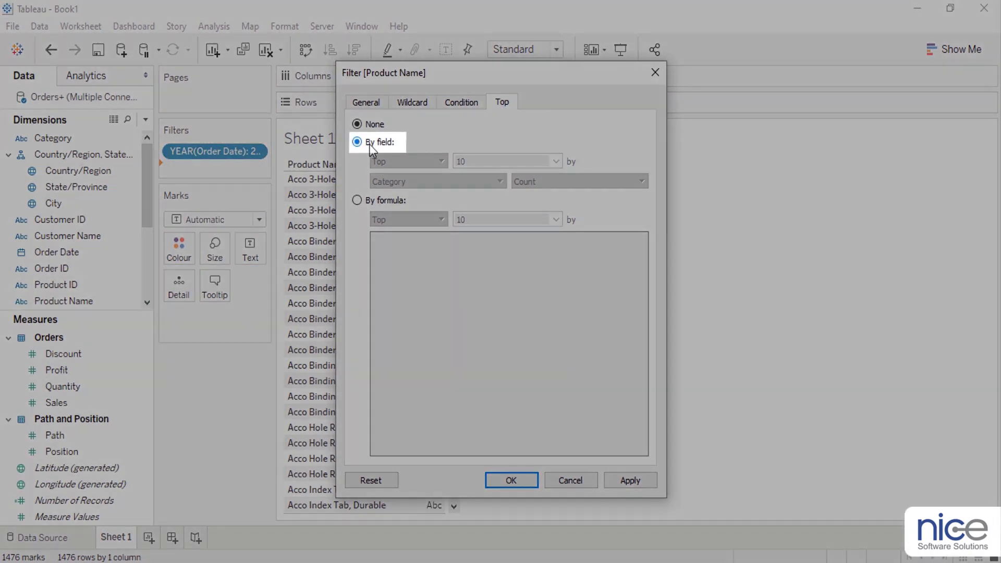
left_click(370, 144)
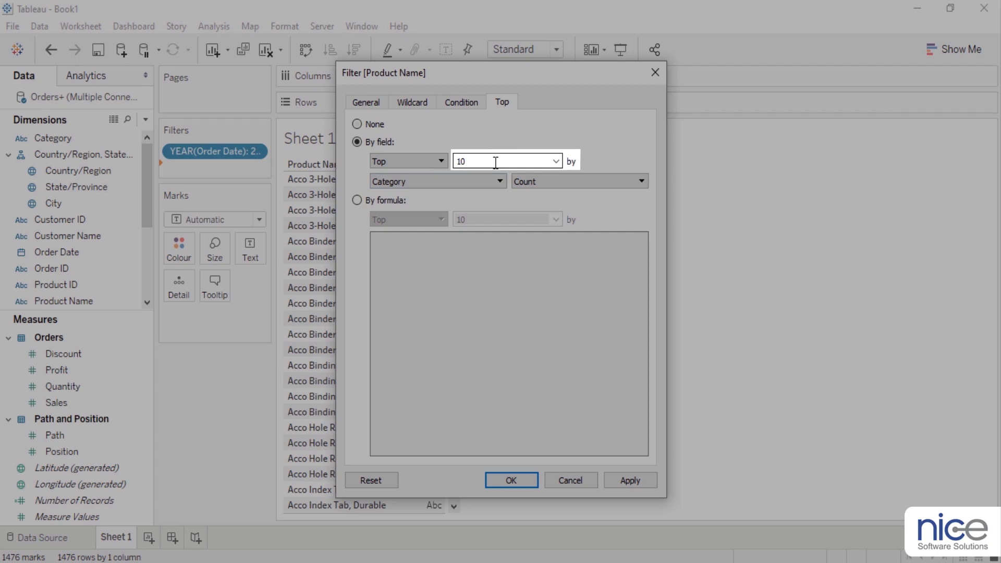
left_click_drag(496, 163, 449, 162)
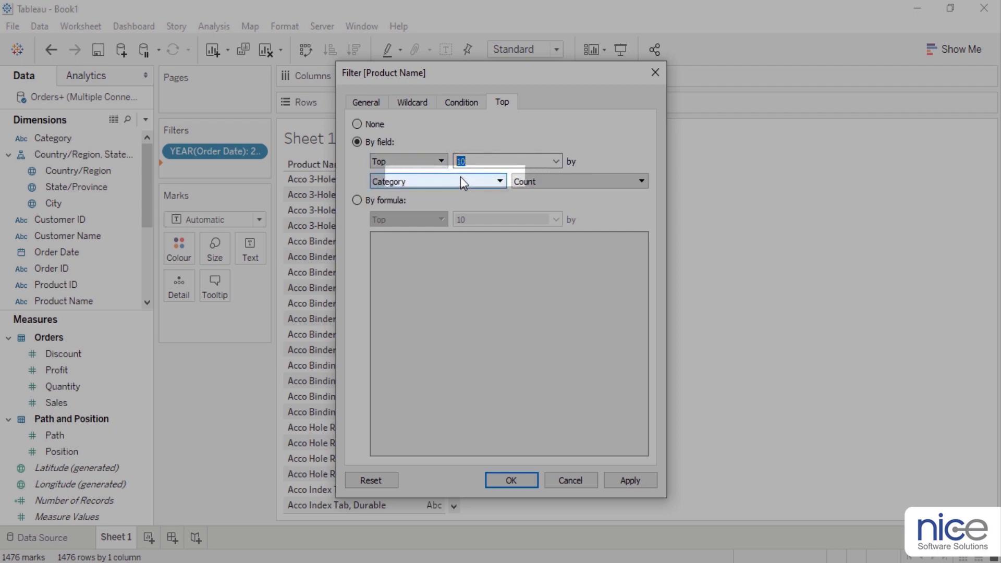
left_click(461, 177)
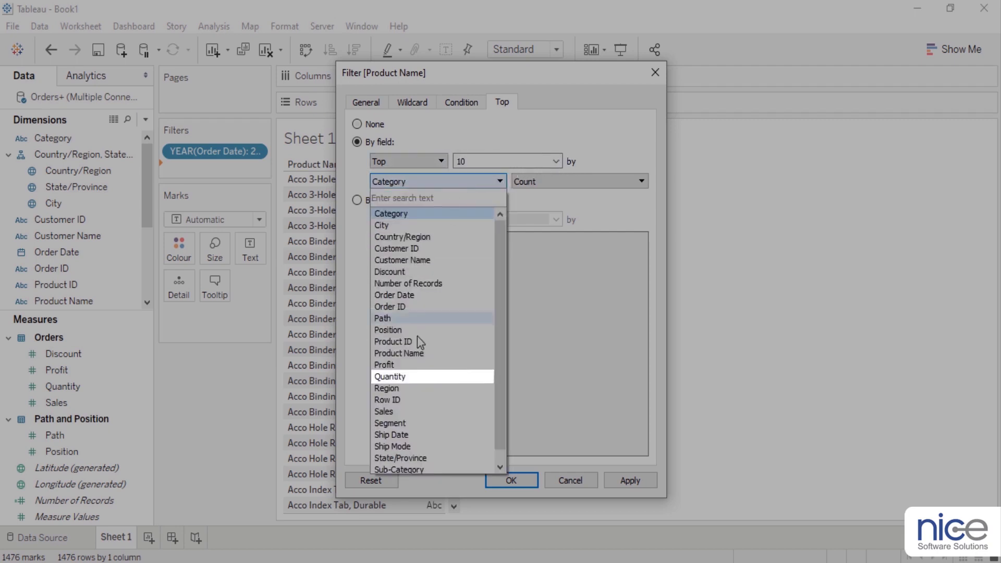
left_click(396, 377)
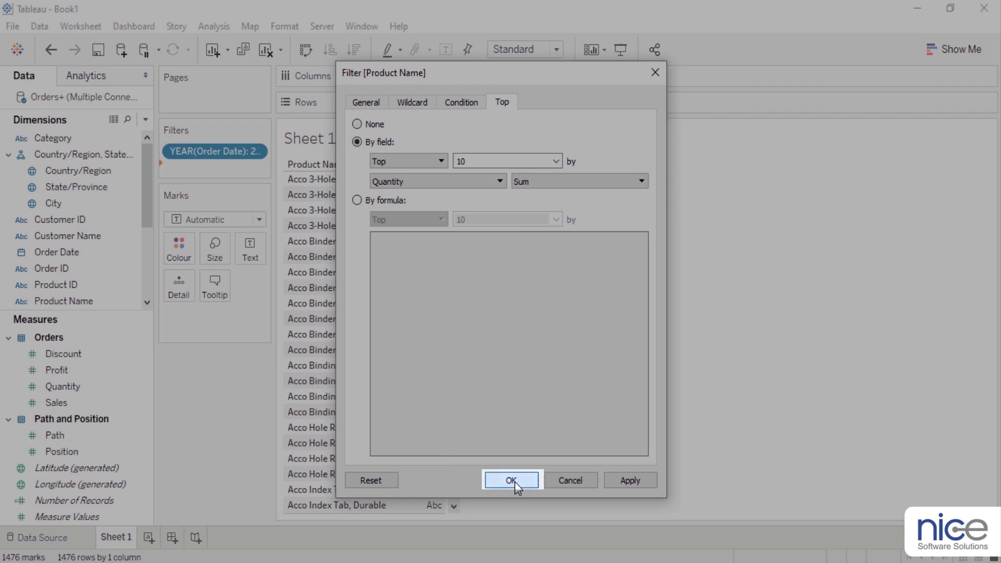
left_click(516, 483)
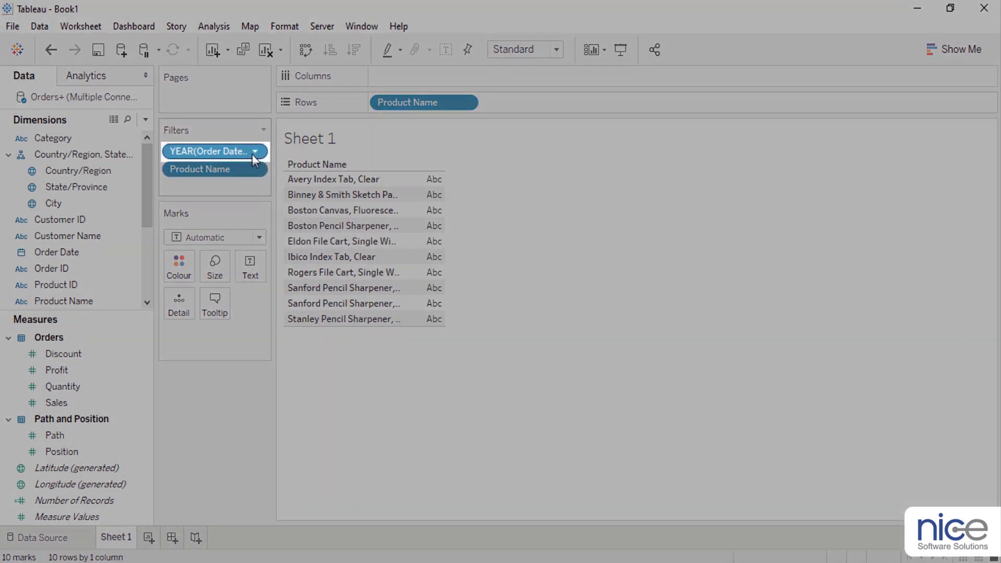
Step: Add the YEAR(Order Date) filter to context
left_click(250, 152)
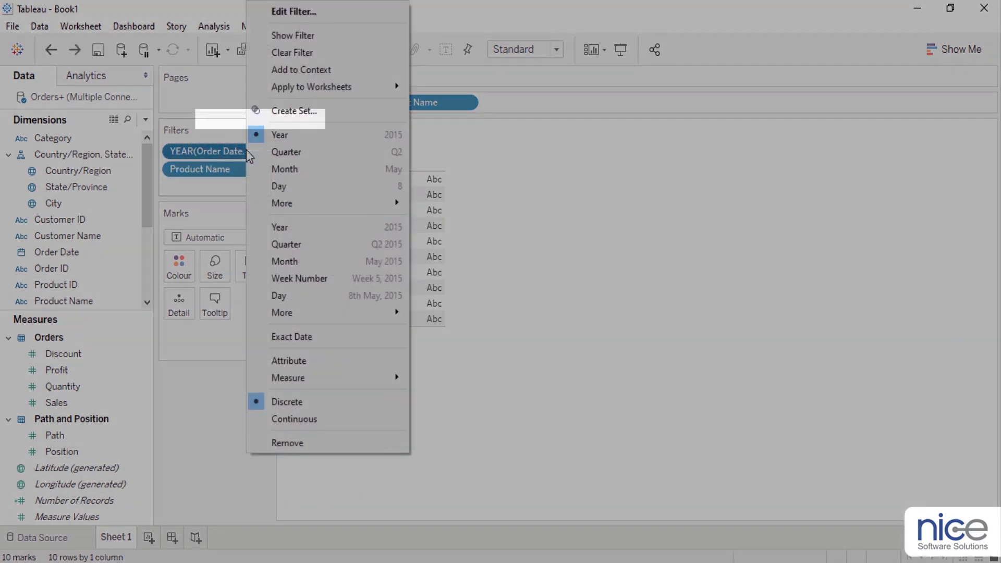
left_click(316, 70)
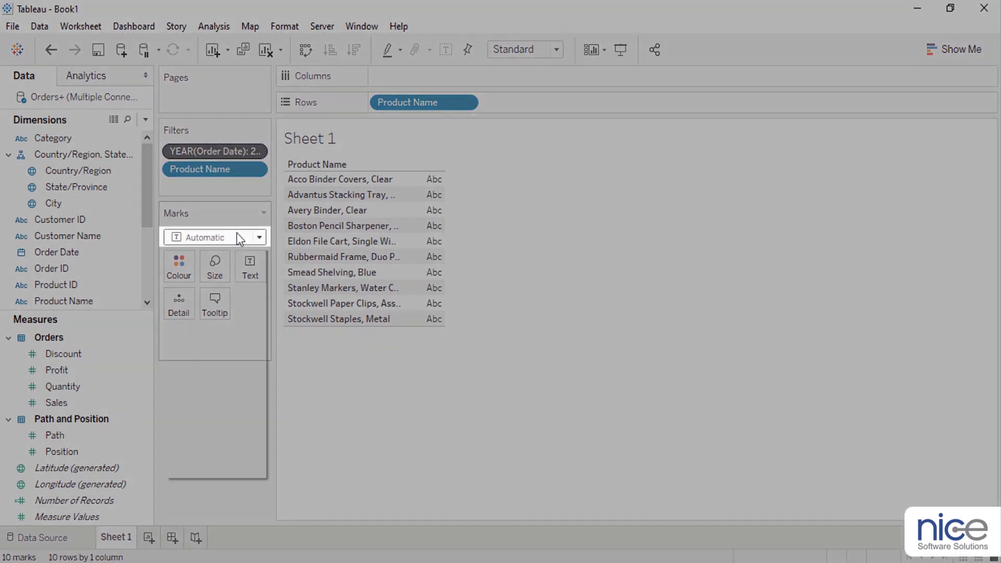
Step: Change the Marks card mark type from Automatic to Line
left_click(236, 236)
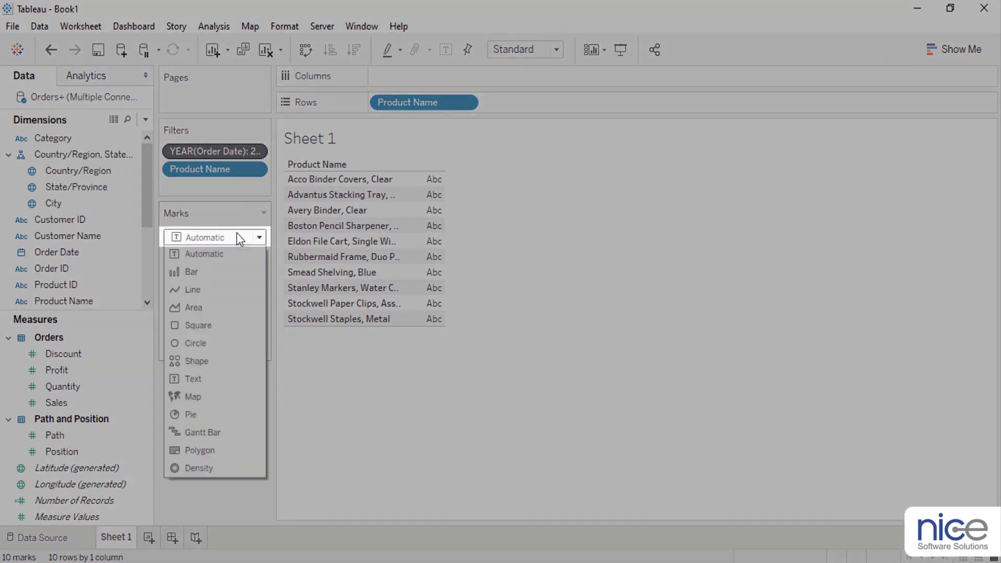
left_click(202, 291)
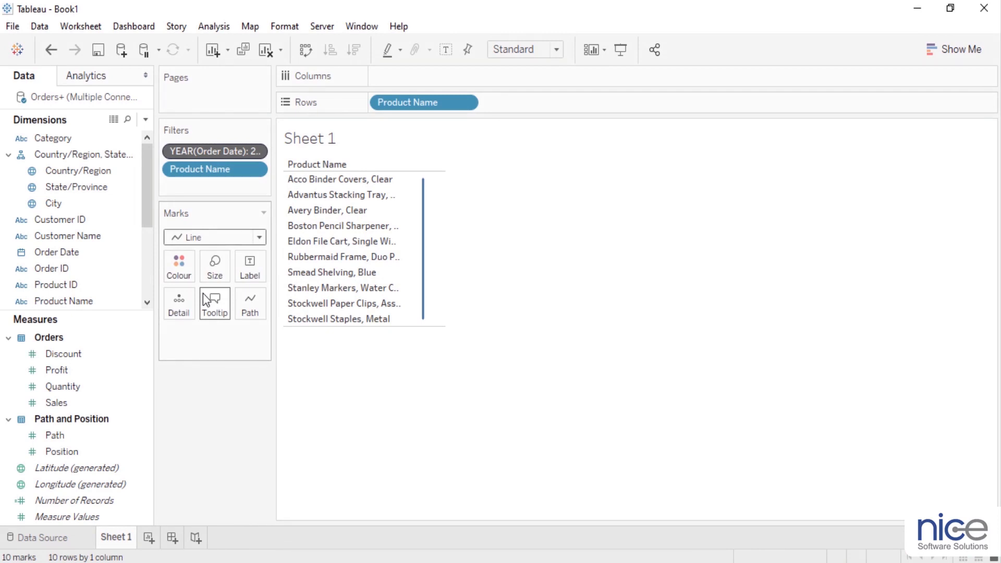
left_click(147, 123)
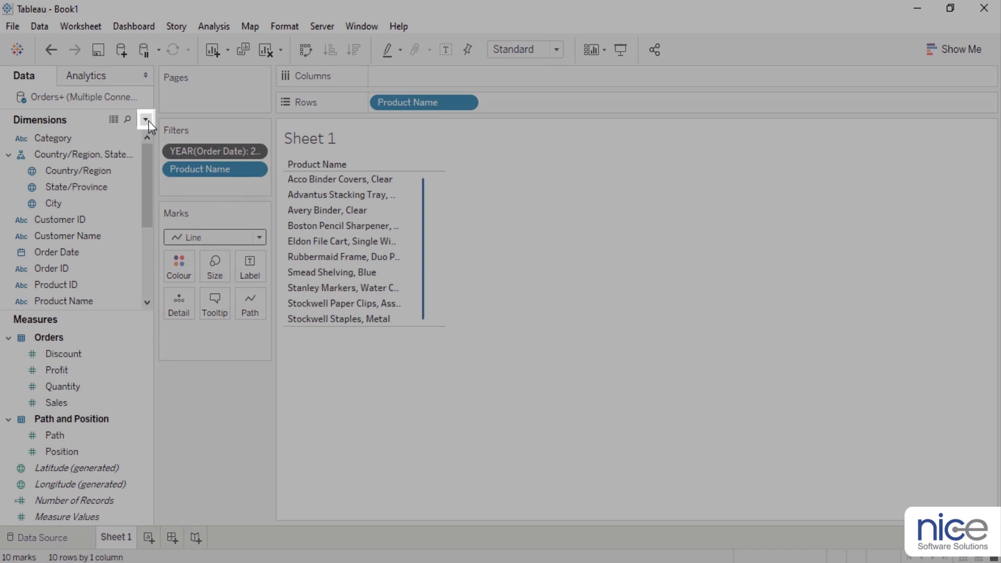
Step: Create the Index calculated field: IF INDEX() <= WINDOW_MAX(SUM([Quantity])) THEN INDEX() ELSE NULL END
left_click(134, 133)
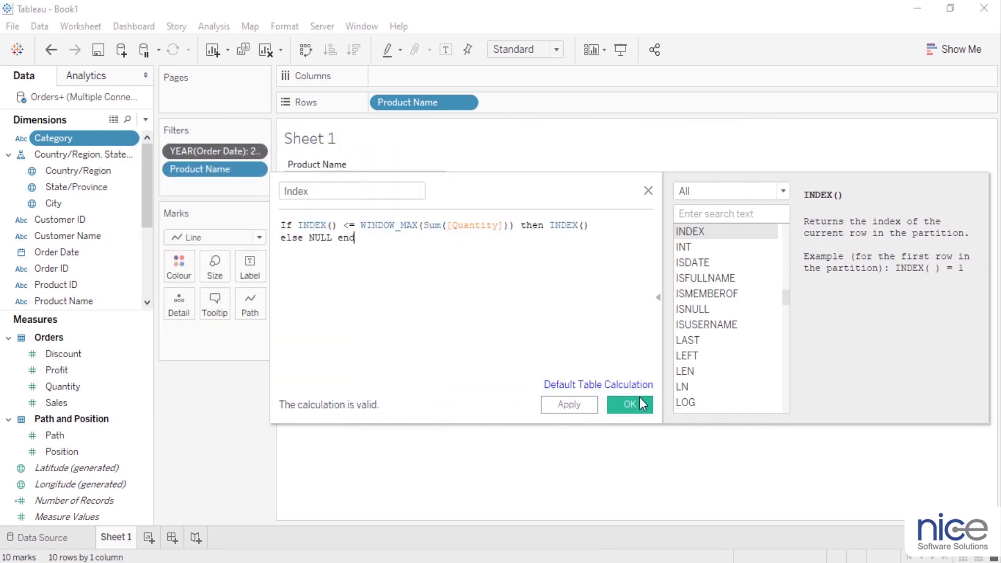
left_click(641, 405)
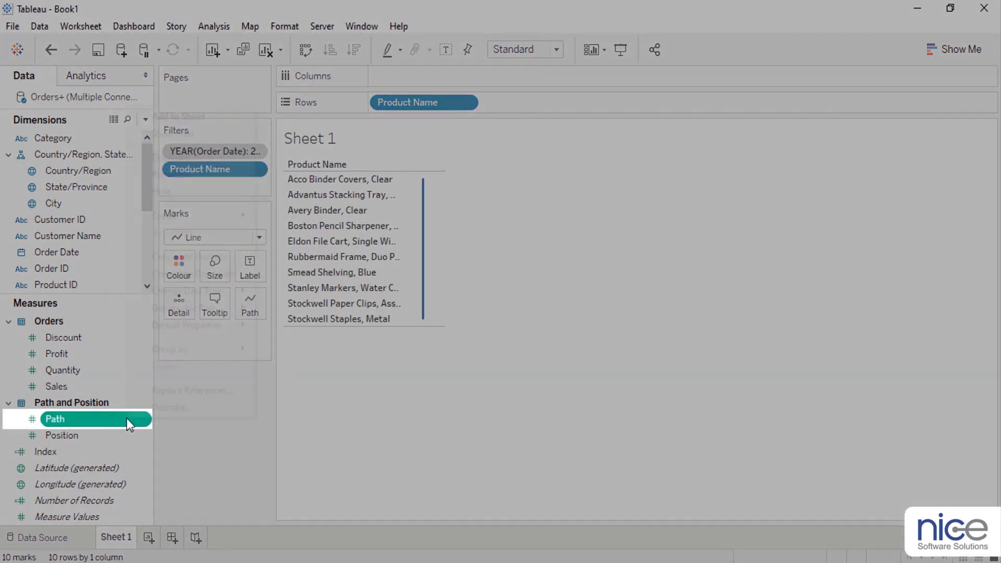
Step: Create a Path (bin) dimension from the Path field with bin size 1
right_click(126, 420)
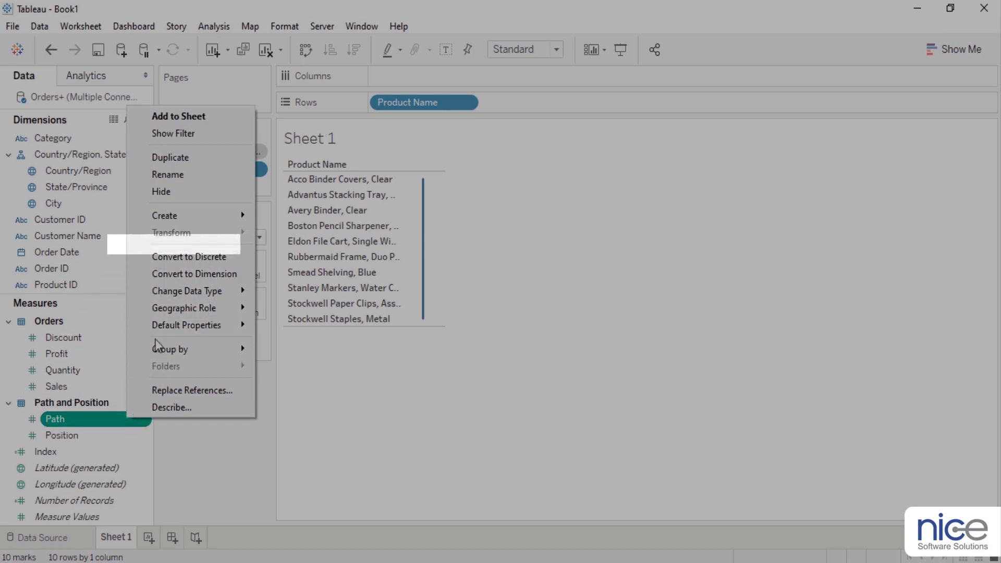
mouse_move(170, 217)
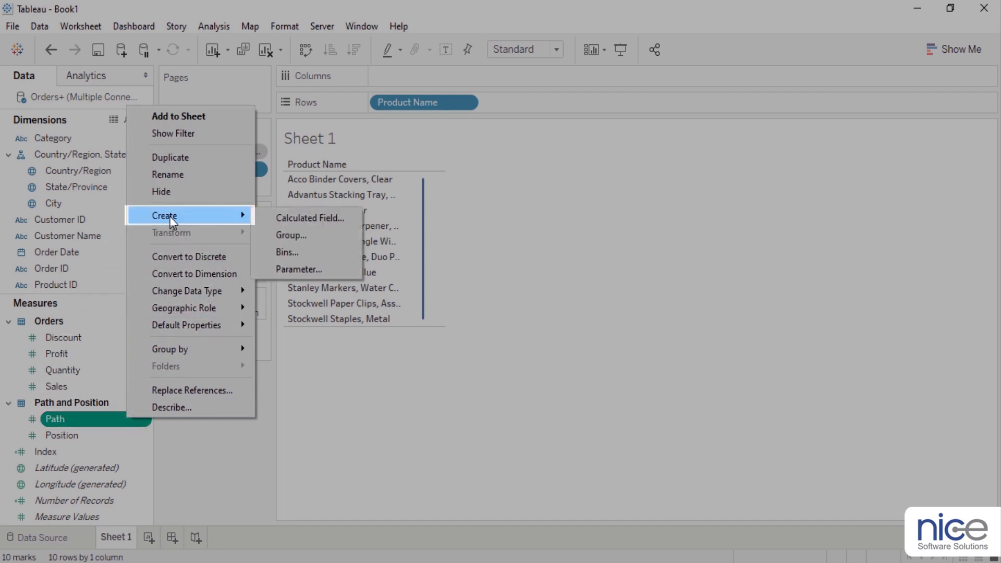
left_click(280, 252)
left_click(531, 238)
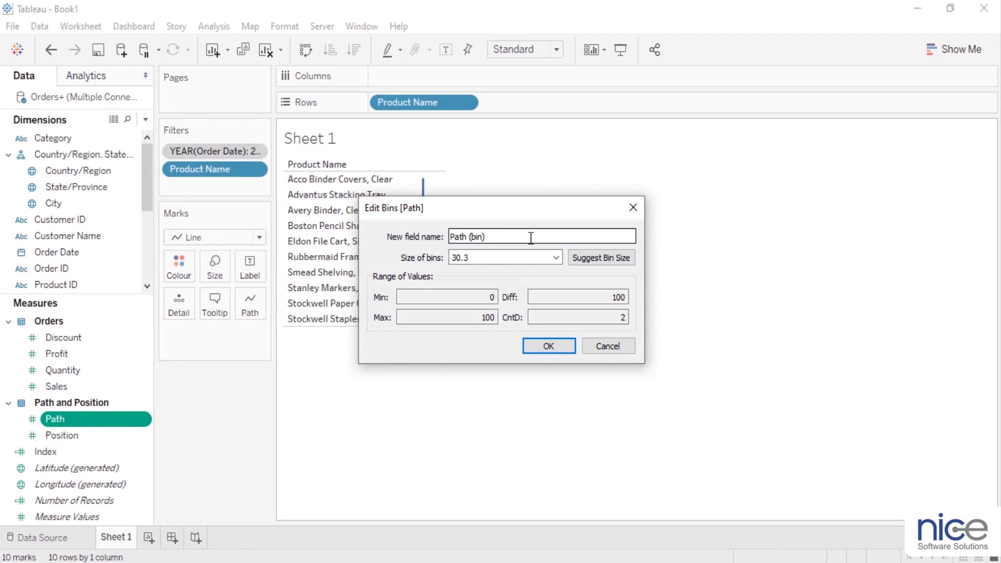
left_click_drag(514, 257, 424, 255)
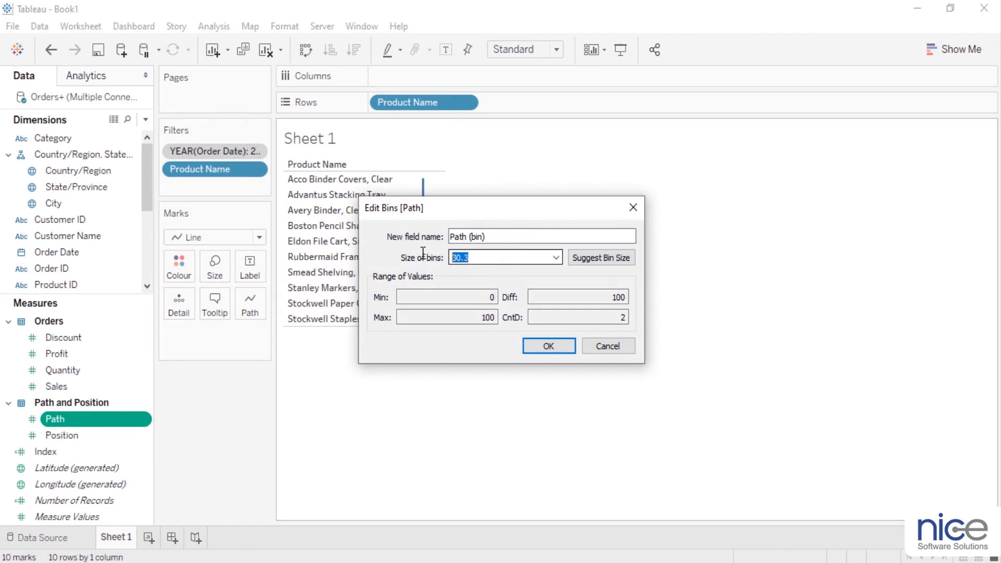
type("1")
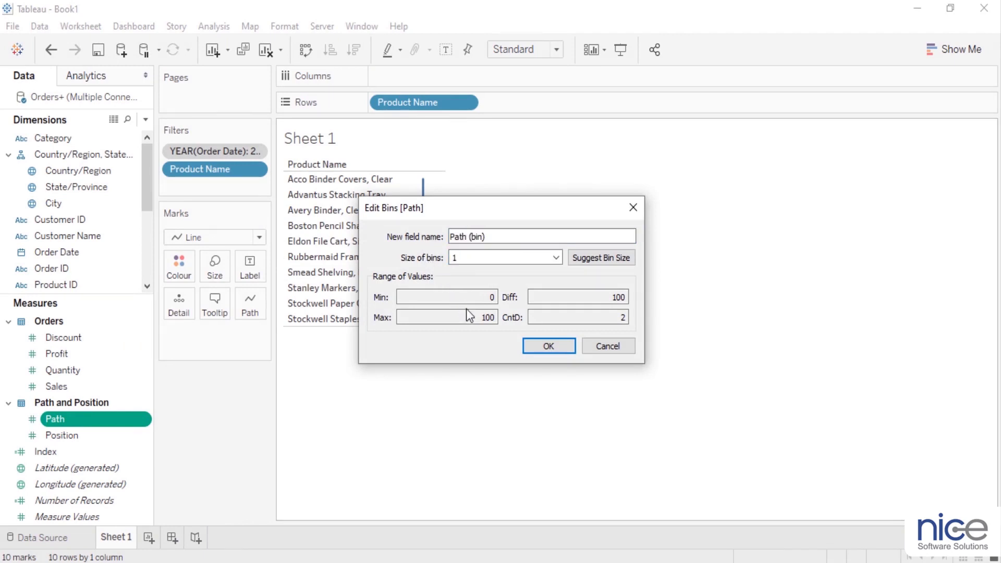
left_click(539, 349)
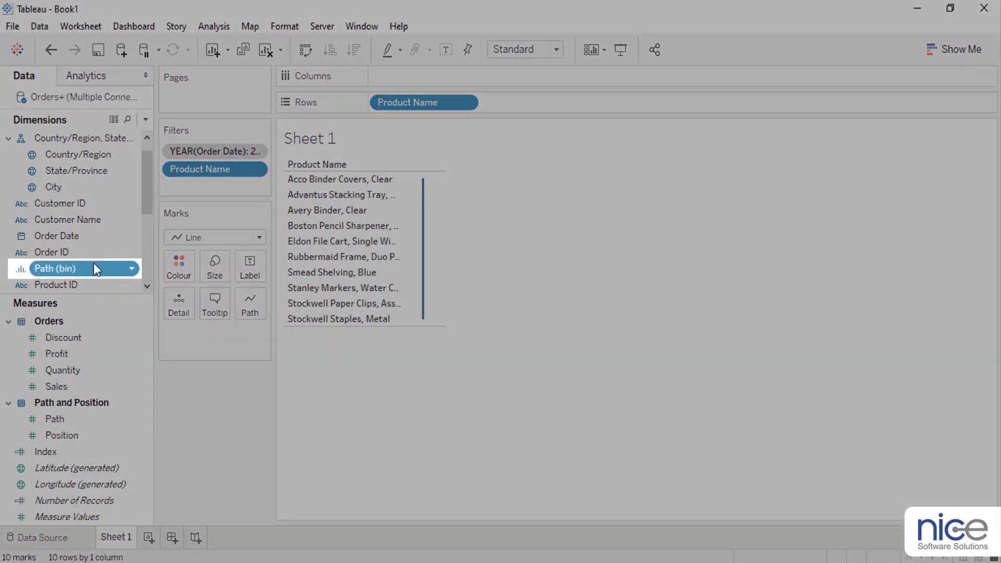
Step: Put Path (bin) on Detail and Index on Columns, computed using Path (bin)
left_click_drag(94, 268, 190, 305)
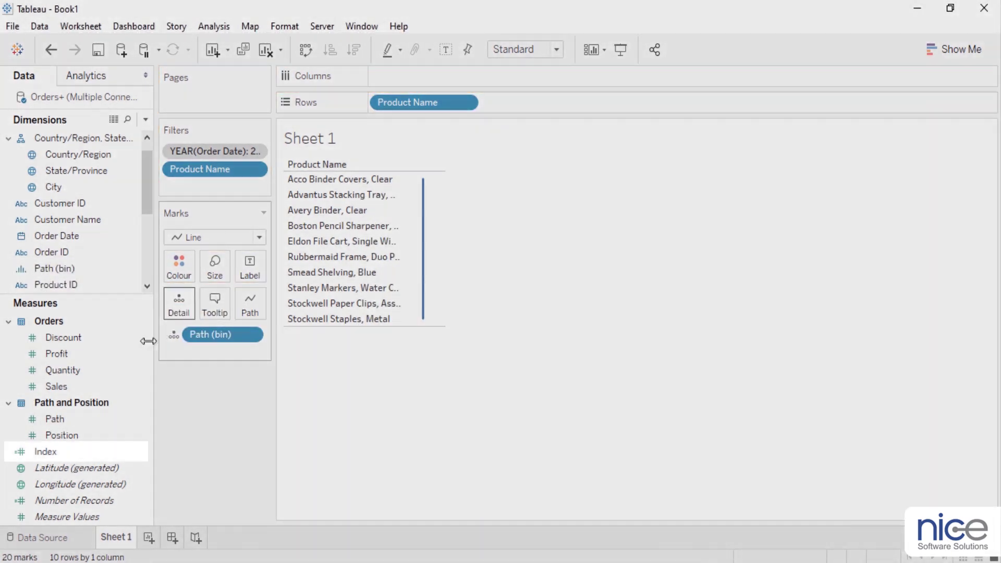
left_click_drag(63, 452, 434, 82)
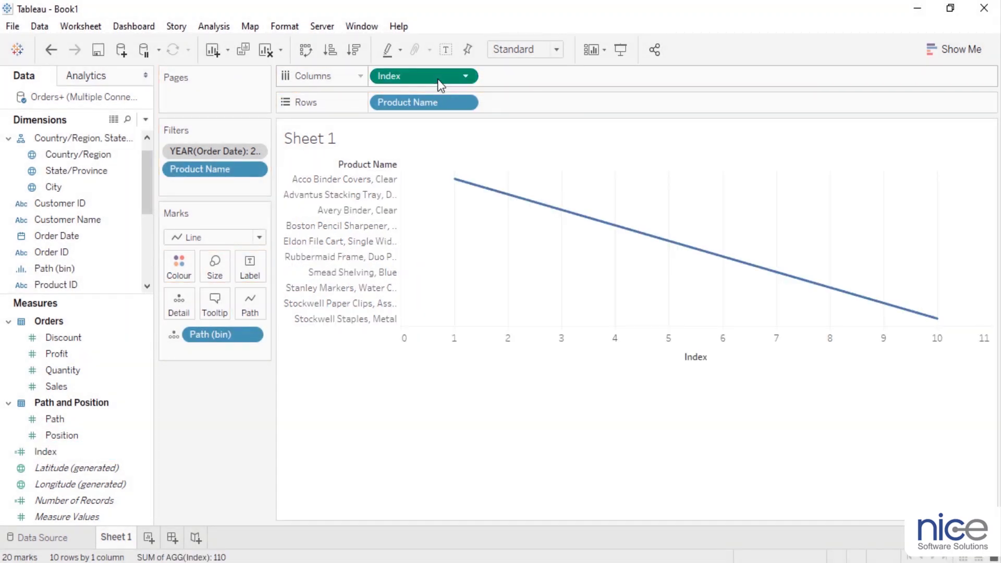
right_click(437, 79)
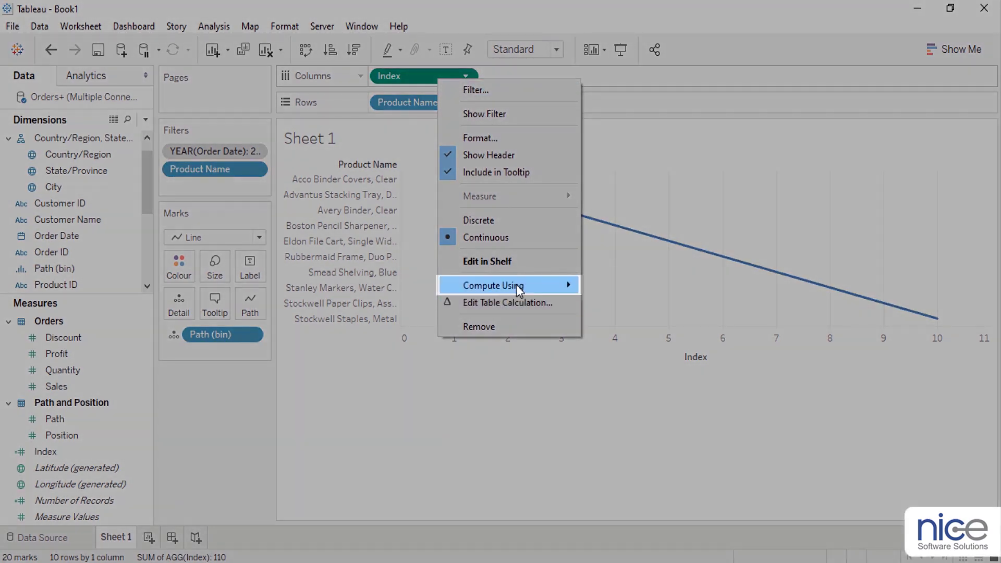
mouse_move(516, 285)
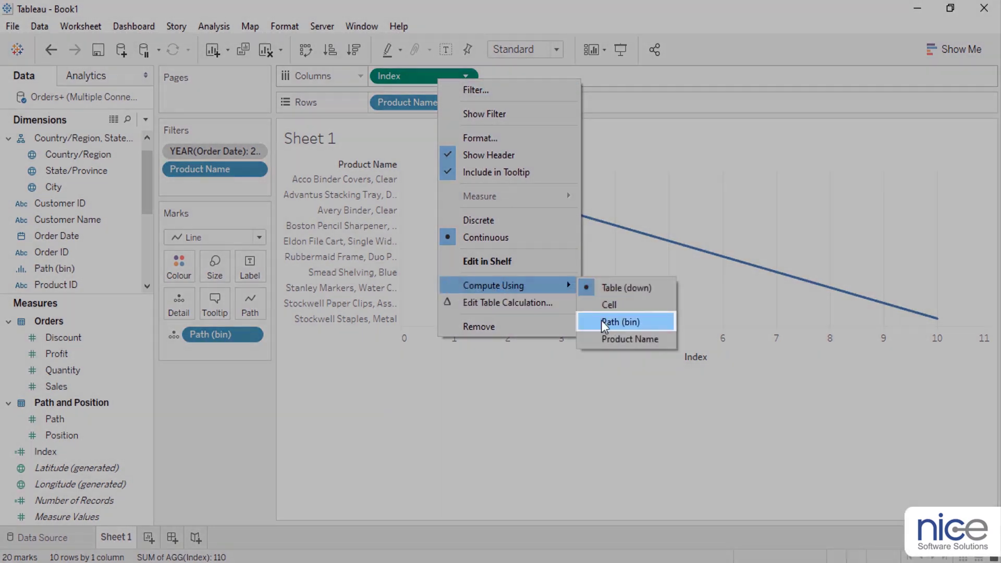
left_click(602, 320)
Step: Place Position on Rows as a dimension instead of SUM(Position)
left_click_drag(123, 443, 523, 101)
right_click(523, 101)
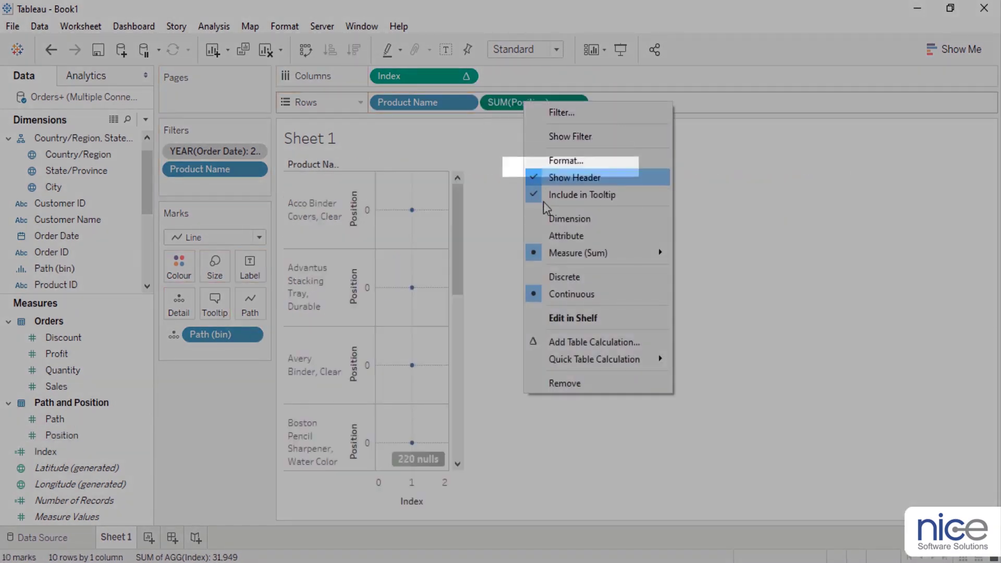
left_click(550, 219)
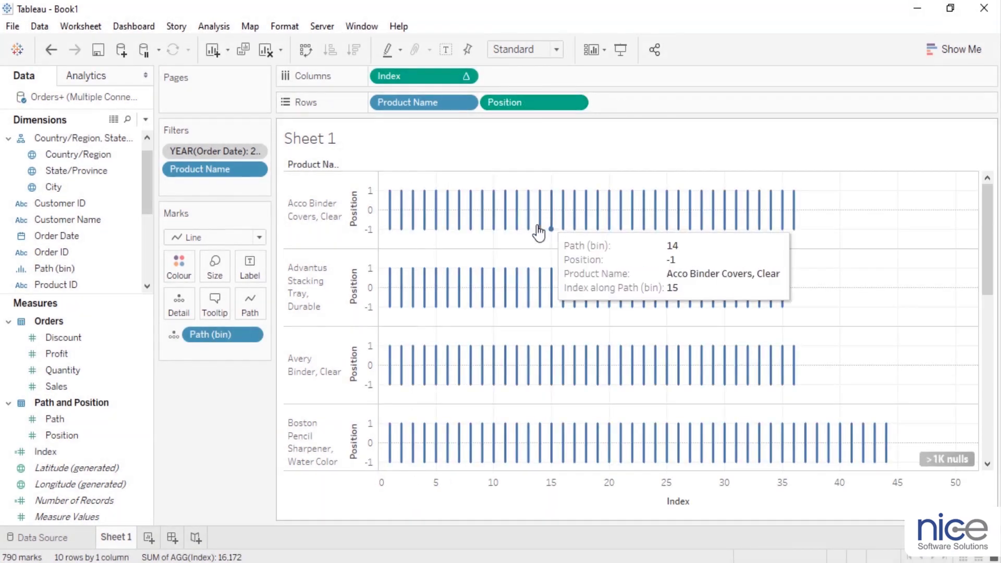
left_click(370, 236)
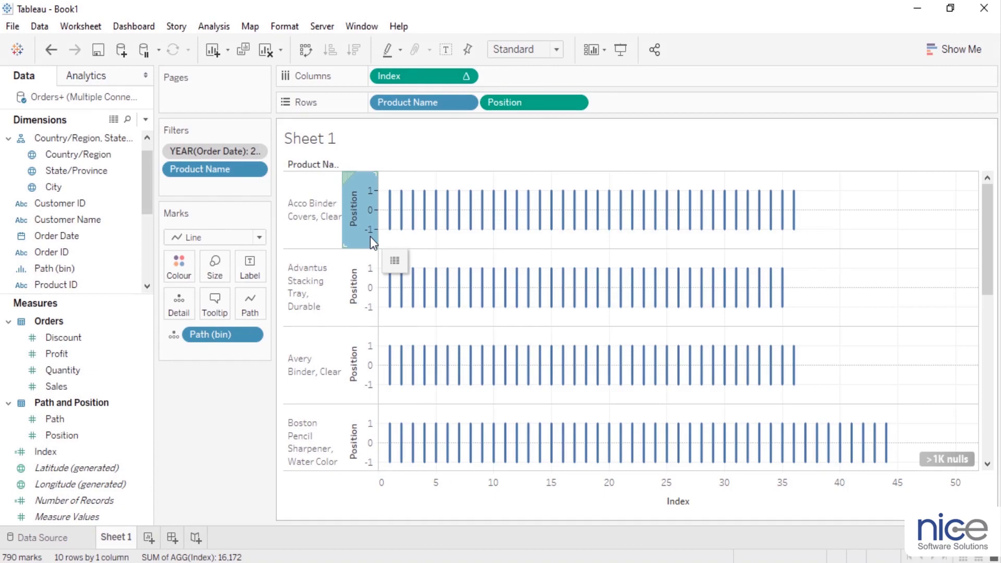
Step: Create the X Position calculated field shifting every fifth Index by -4.30 or -0.70 by Position
left_click(365, 244)
left_click(146, 120)
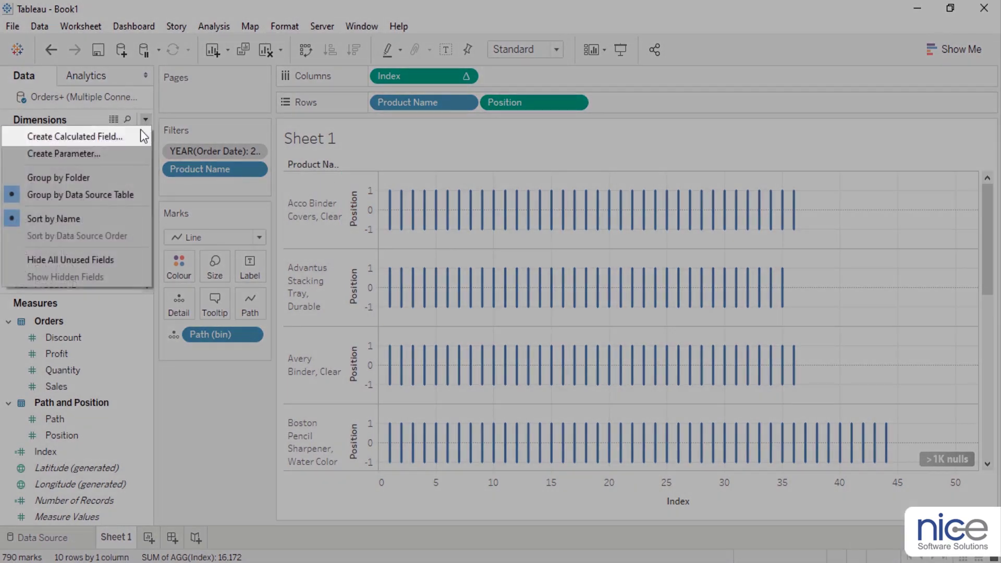
left_click(138, 133)
type("X Position")
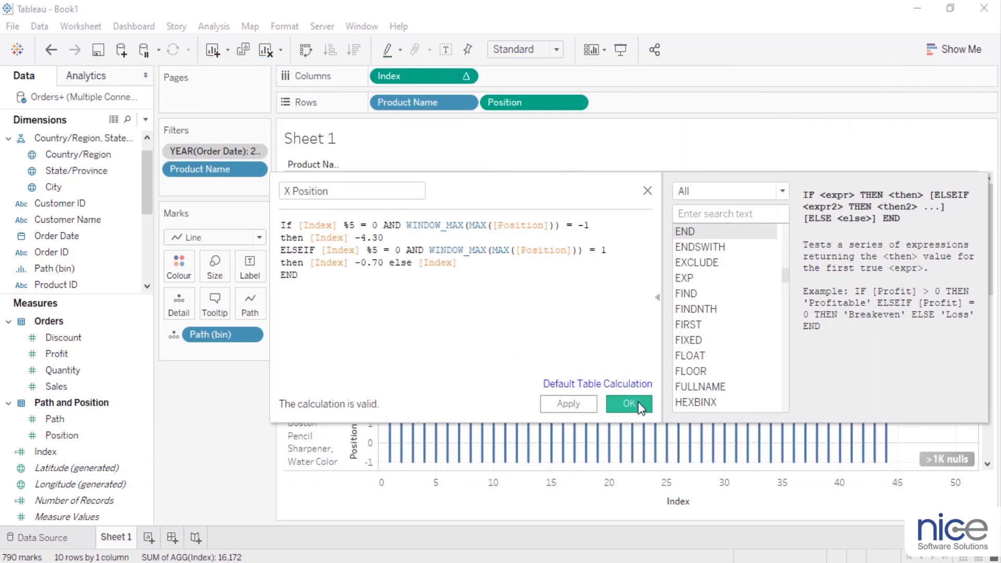
left_click(627, 404)
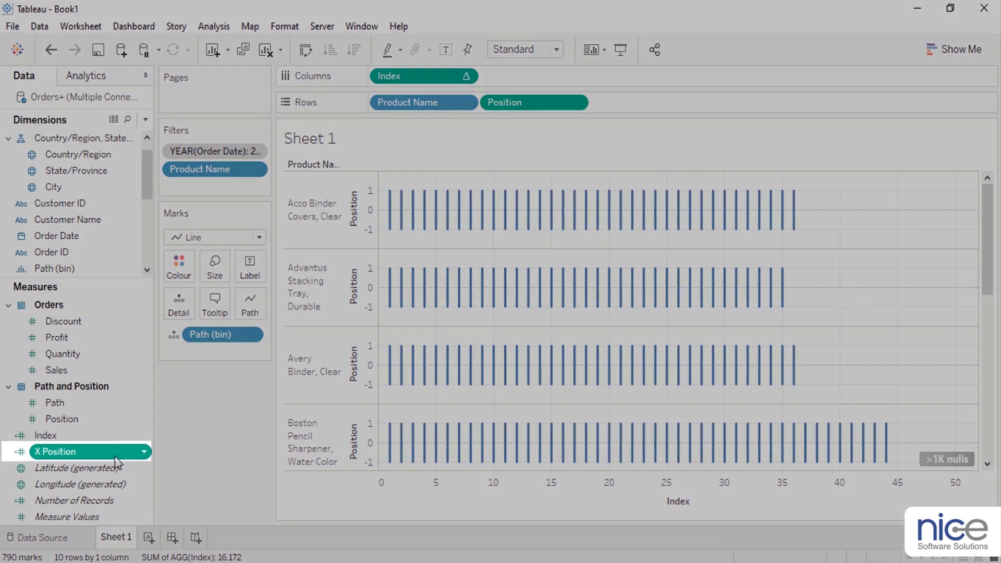
Step: Replace Index with X Position on Columns, computed using Path (bin), to form diagonal-slashed tally groups
left_click_drag(115, 455, 425, 77)
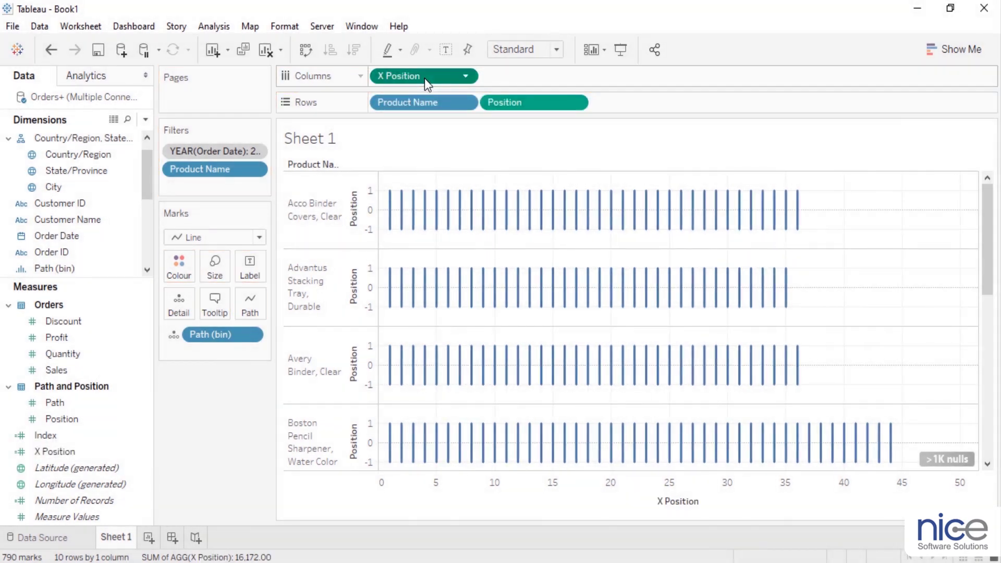
right_click(424, 78)
mouse_move(465, 286)
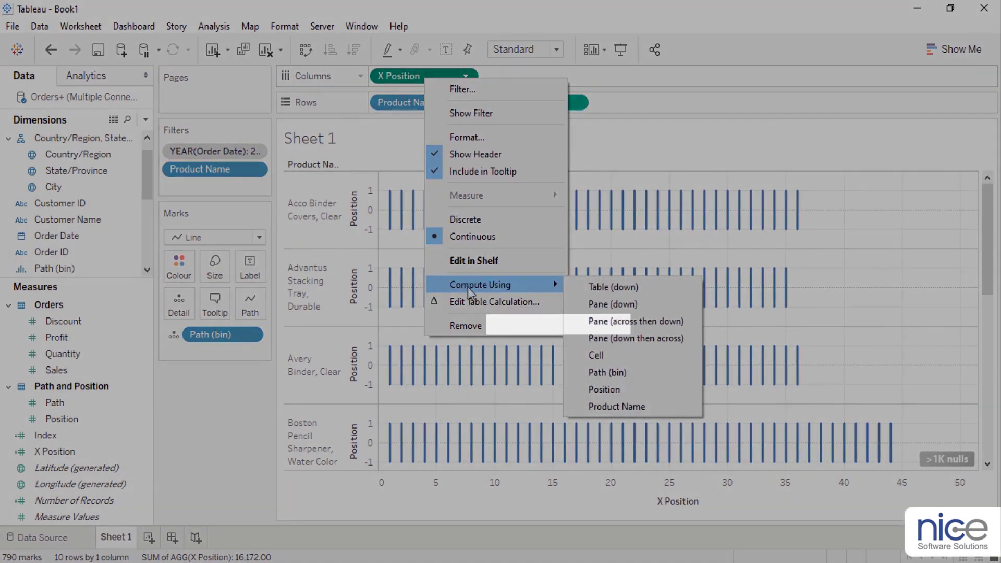
left_click(657, 376)
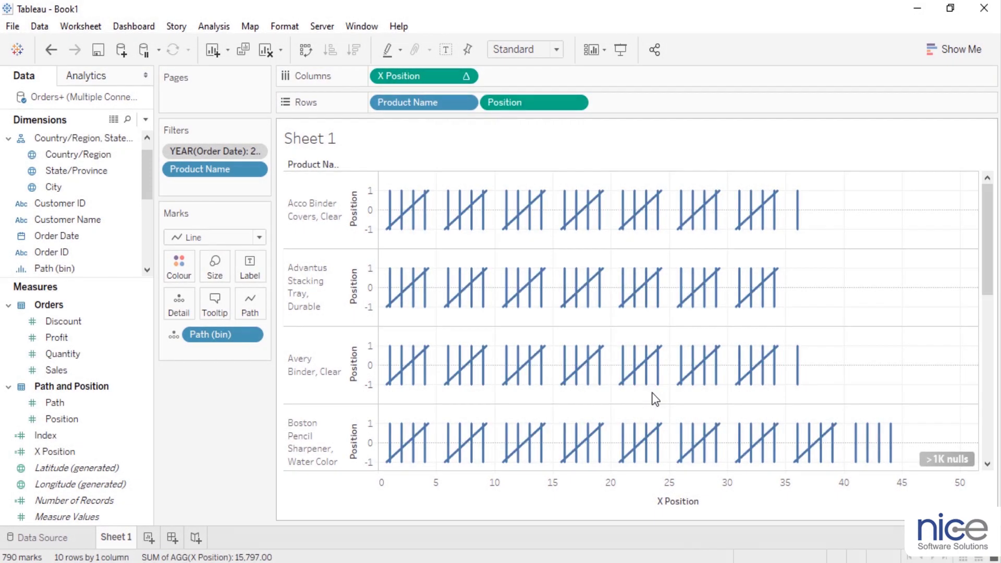
Step: Filter out the null X Position values and fit the chart to Entire View
left_click(952, 460)
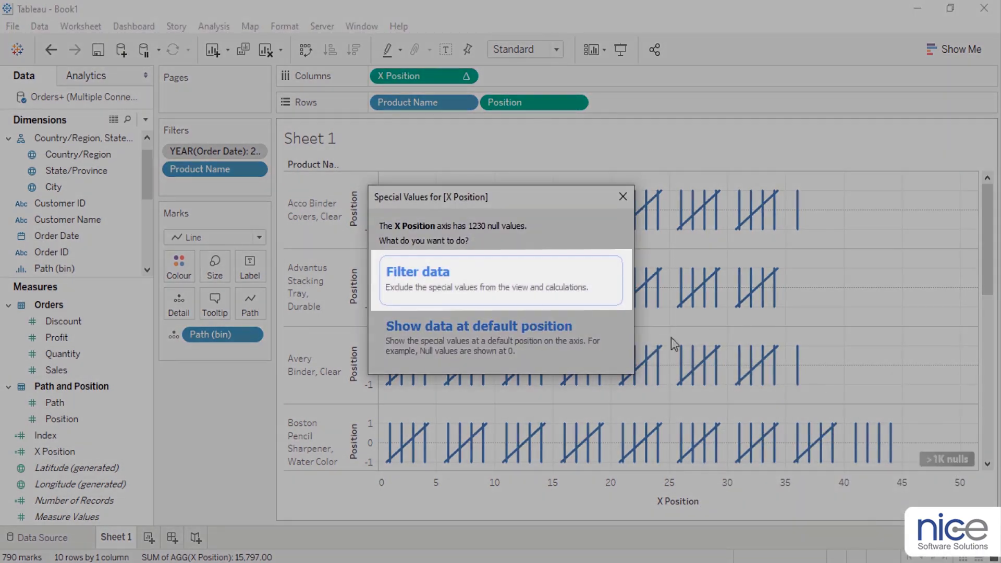
left_click(530, 270)
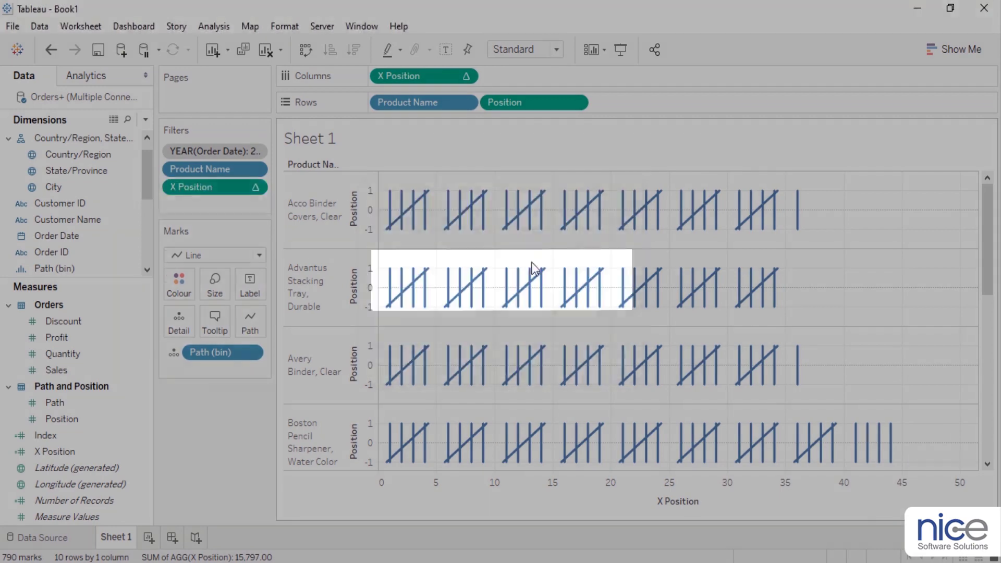
left_click(513, 48)
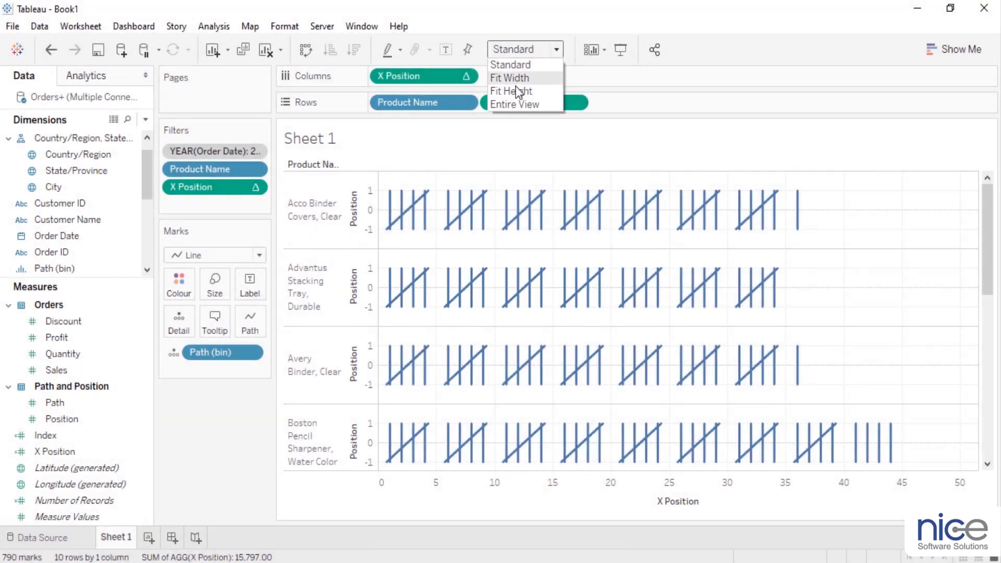
left_click(517, 105)
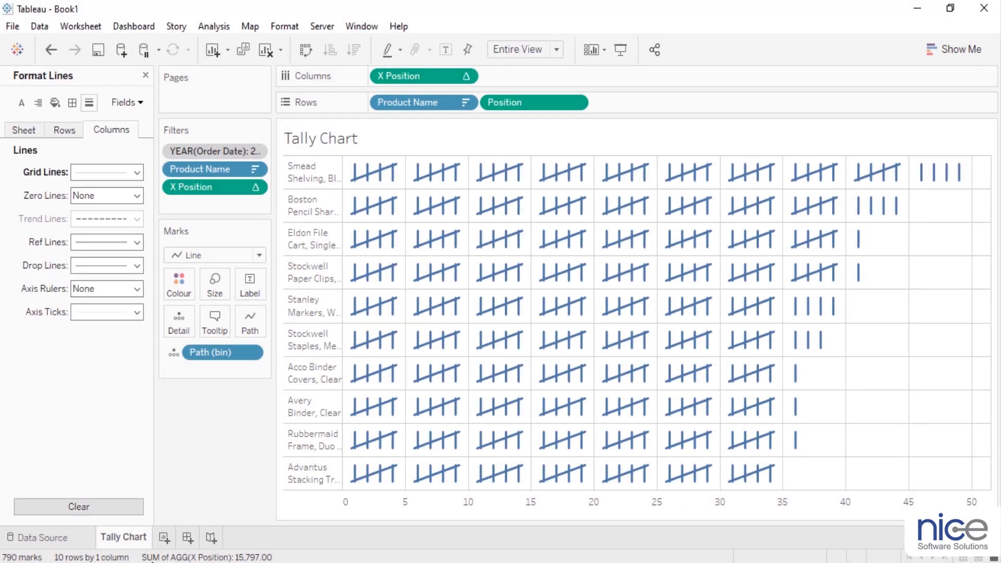